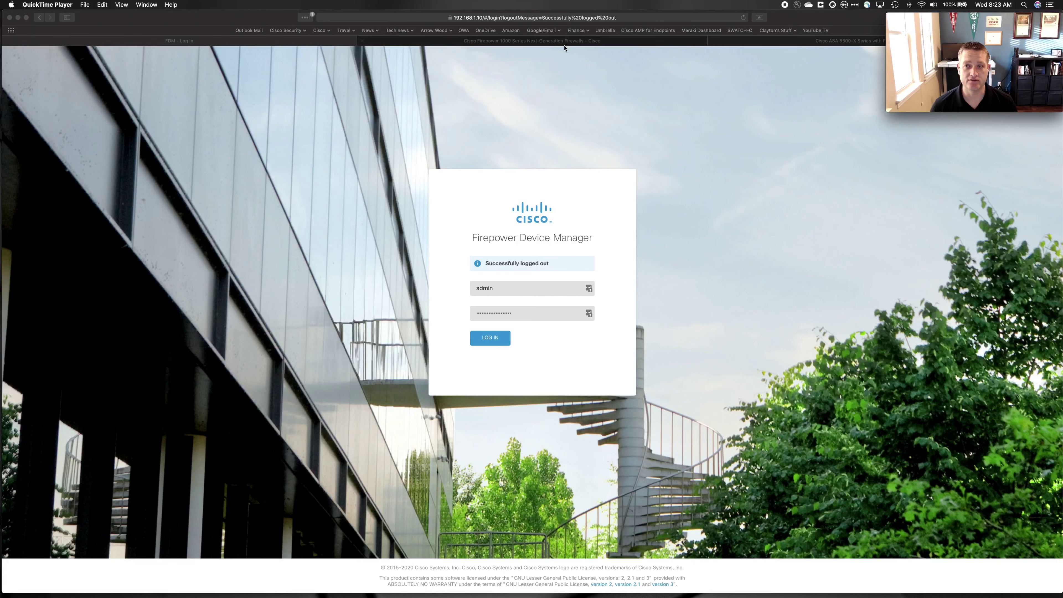
Step: Review the ASA 5500-X with FirePOWER Services models and the Firepower 1000 model comparison on Cisco's product pages
left_click(797, 45)
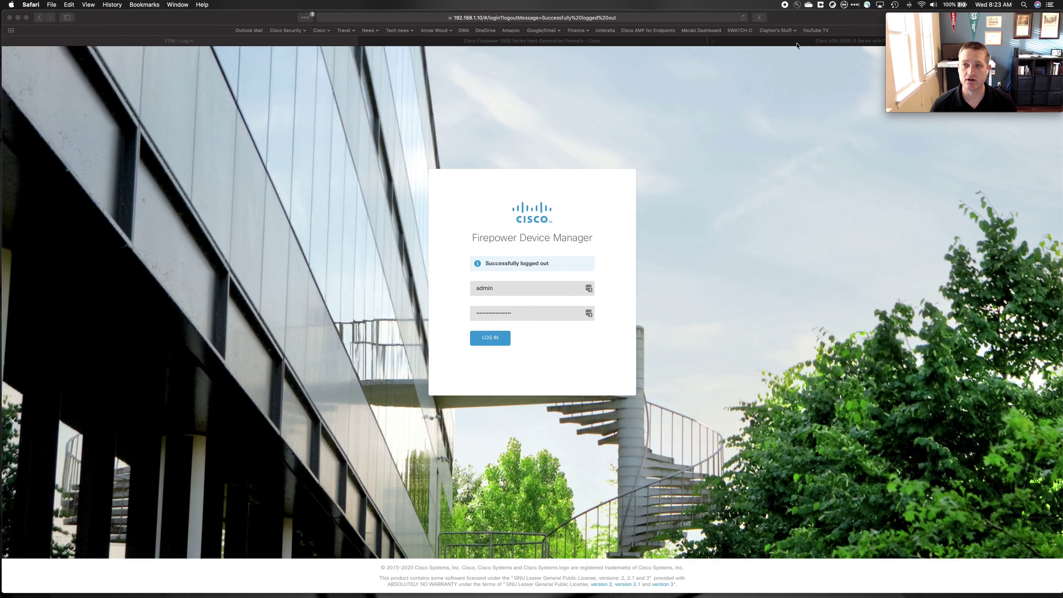
left_click(796, 43)
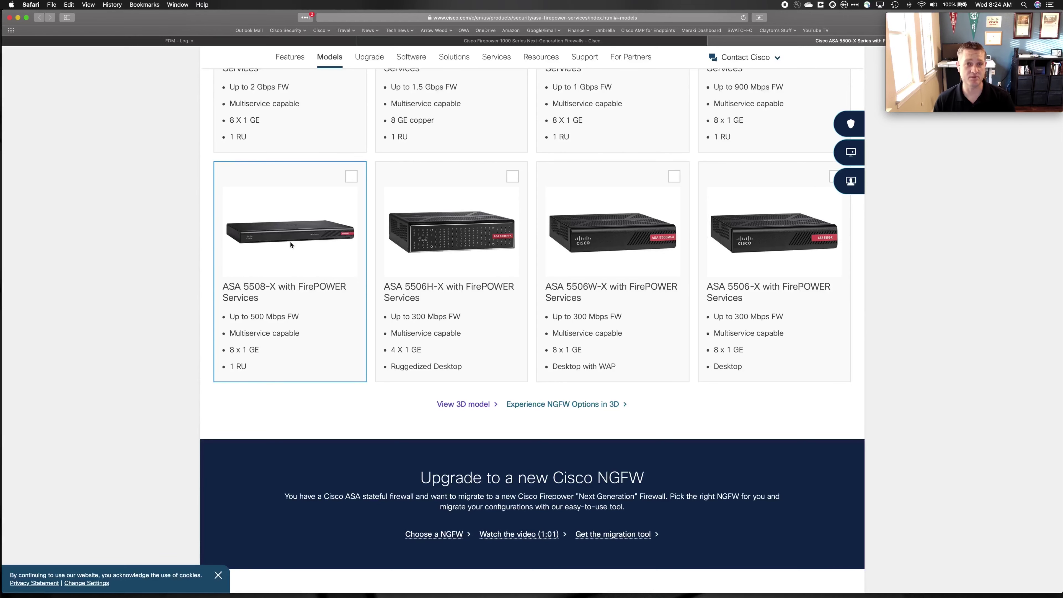
left_click(469, 42)
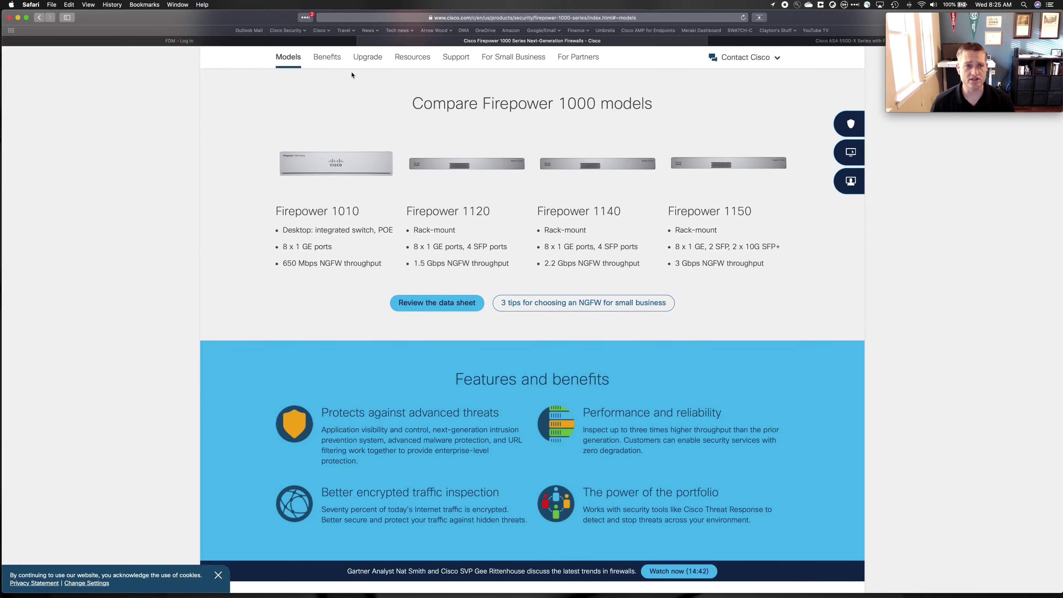
Step: Switch to the Firepower Device Manager page and log in with the prefilled admin credentials
left_click(280, 42)
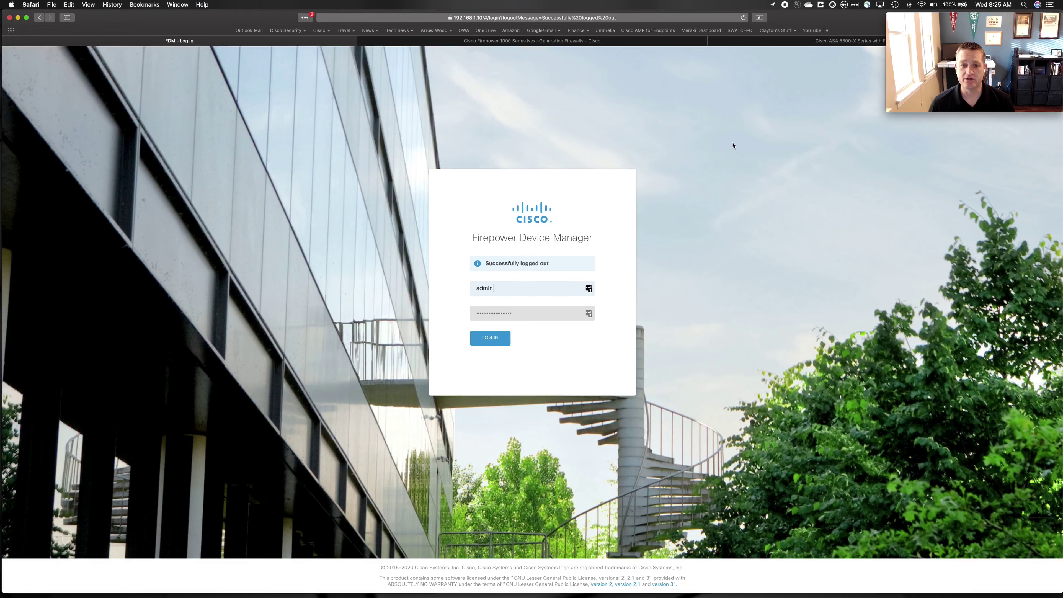
left_click(492, 338)
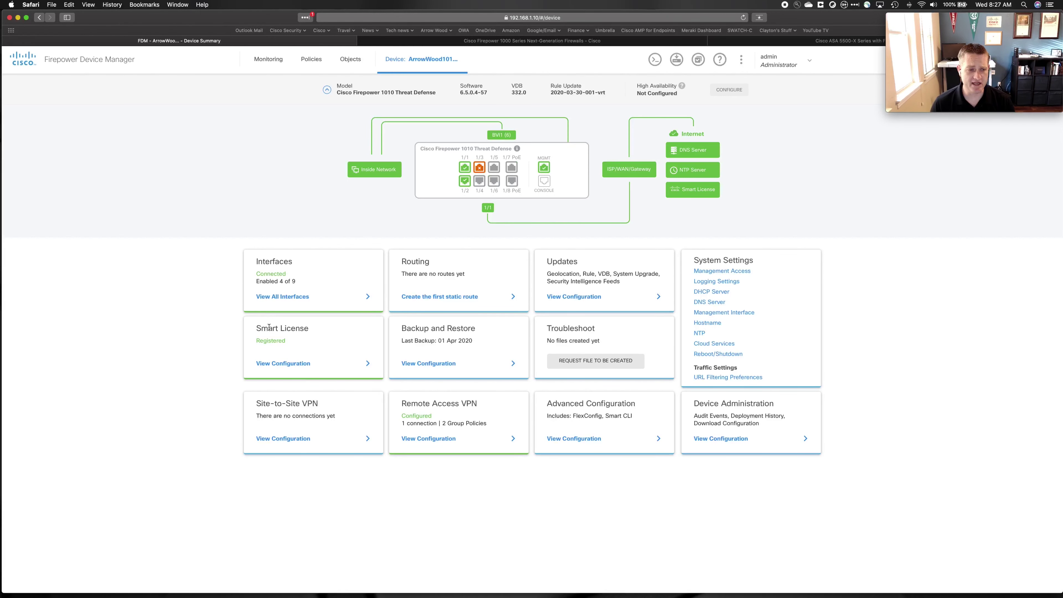
Step: Review the device's Smart License page and check for pending changes awaiting deployment
left_click(292, 363)
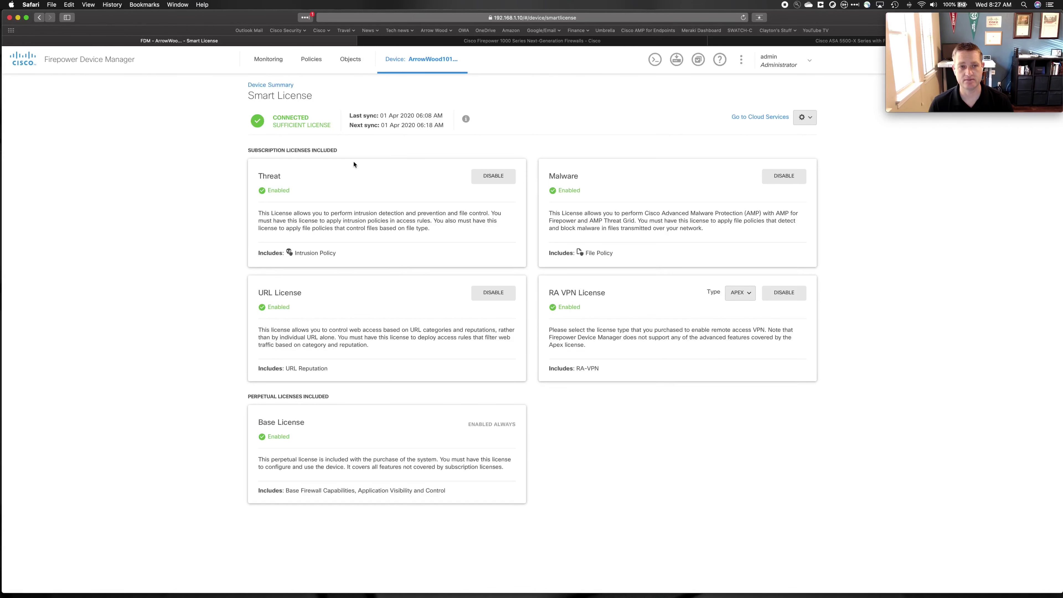
left_click(447, 59)
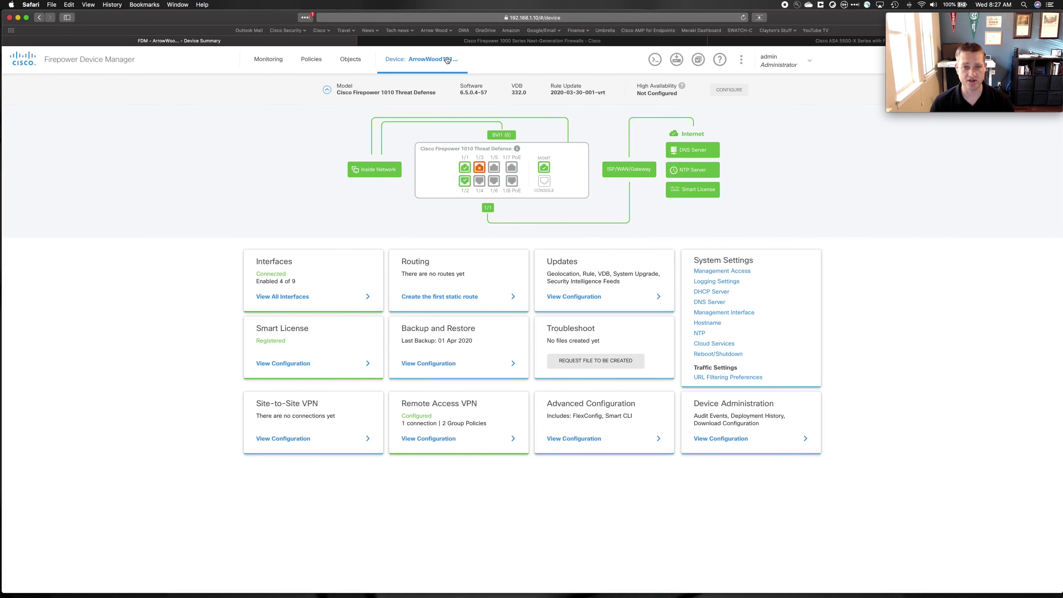
left_click(677, 60)
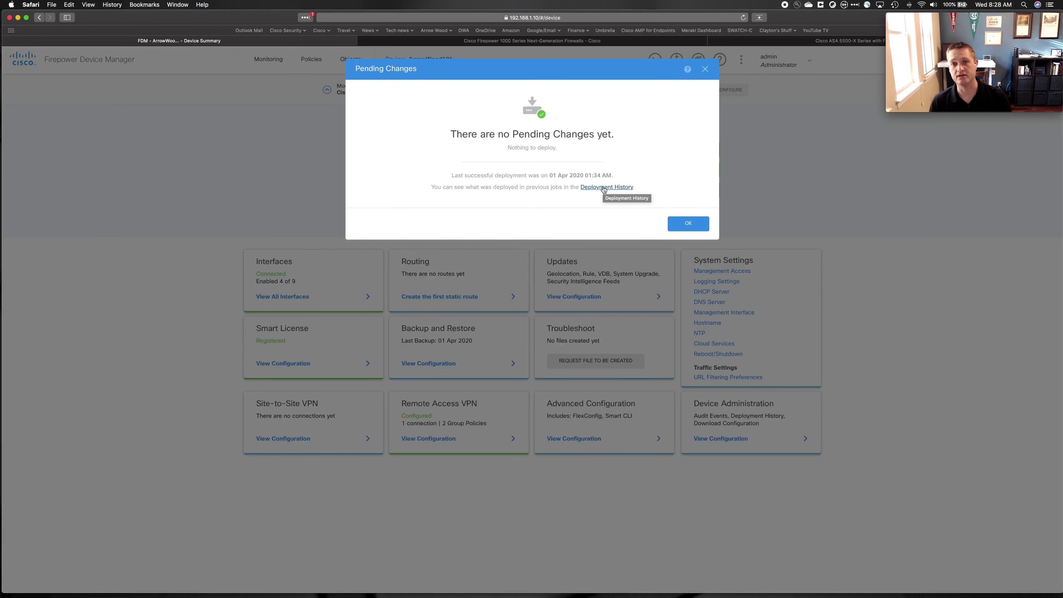
left_click(683, 223)
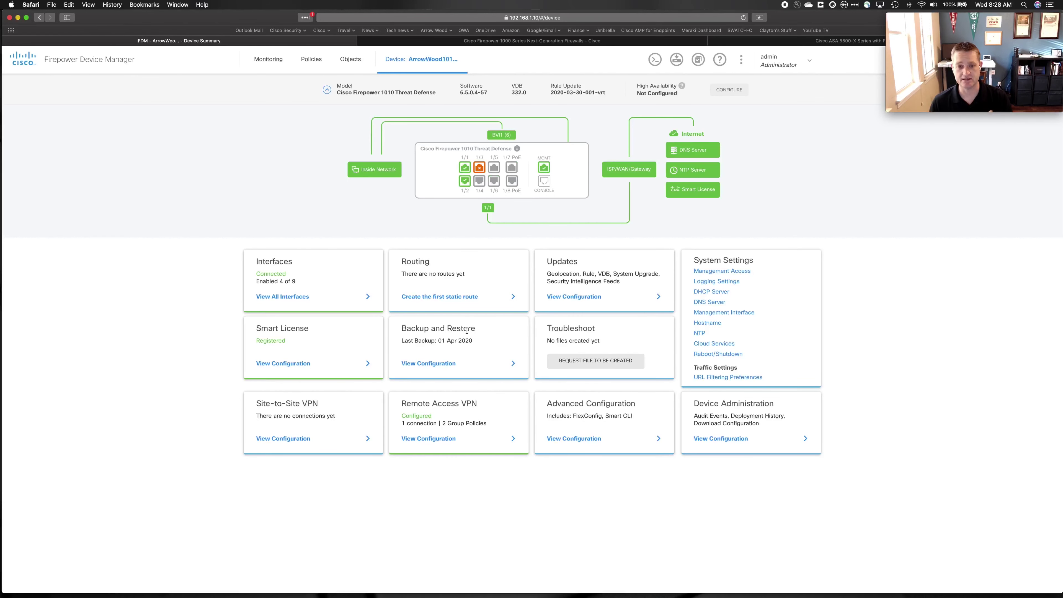
Step: Review the device's Backup and Restore page and its Updates page, and return to the device summary
left_click(424, 367)
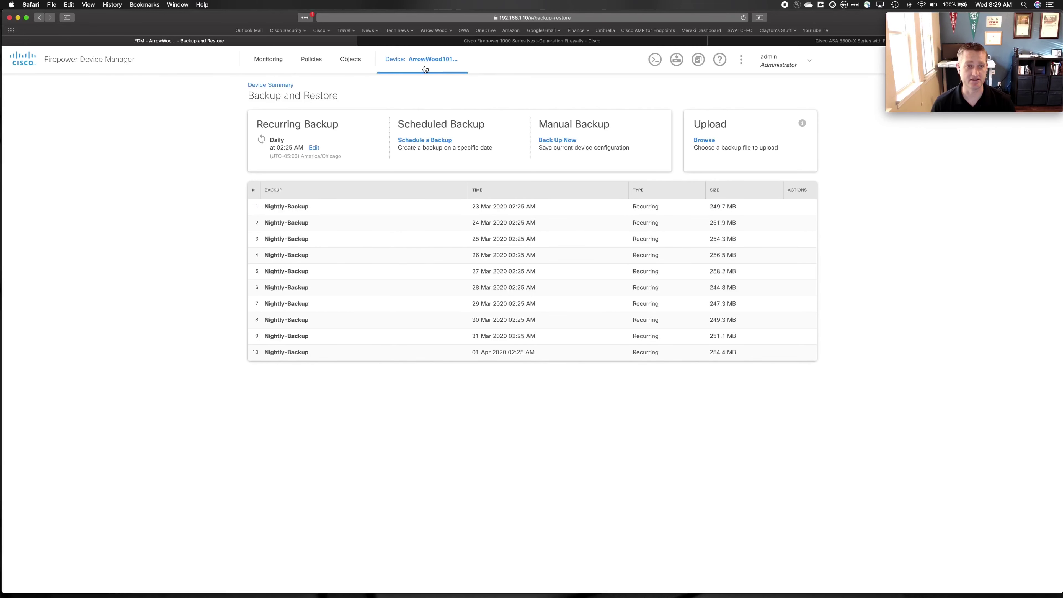
left_click(397, 59)
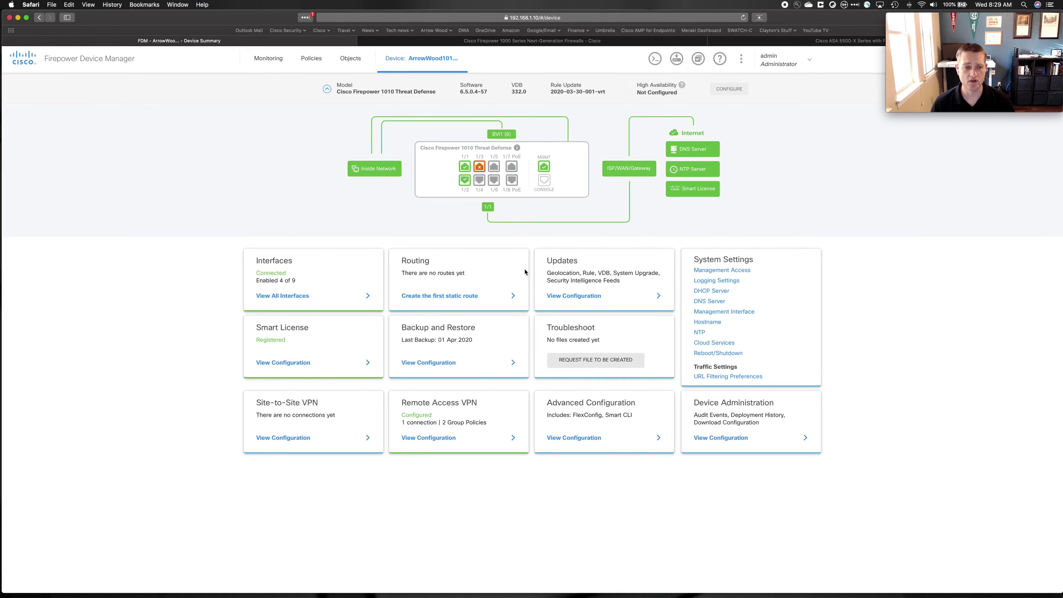
left_click(584, 301)
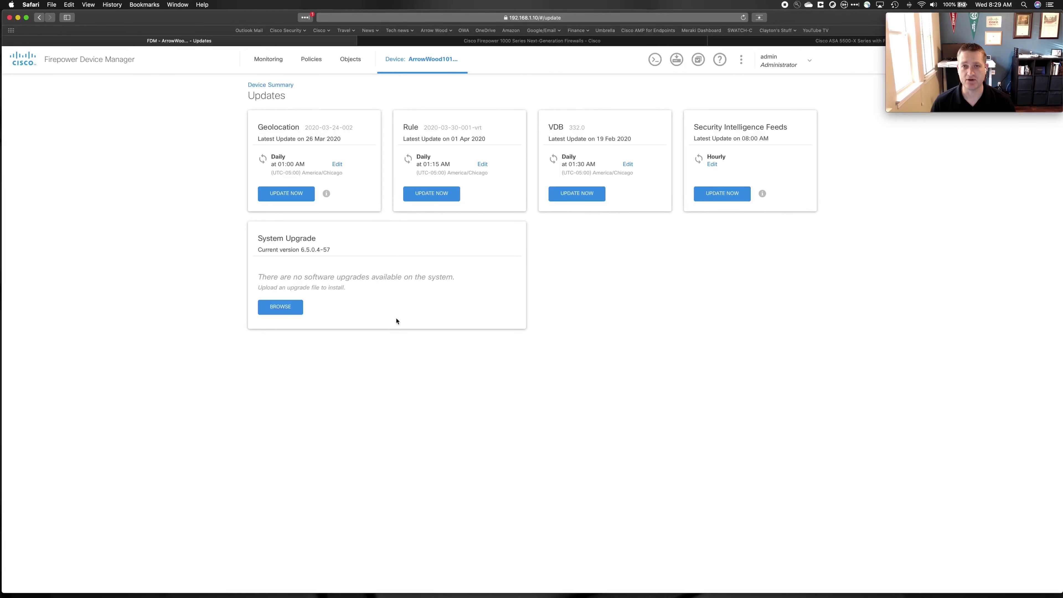
left_click(446, 60)
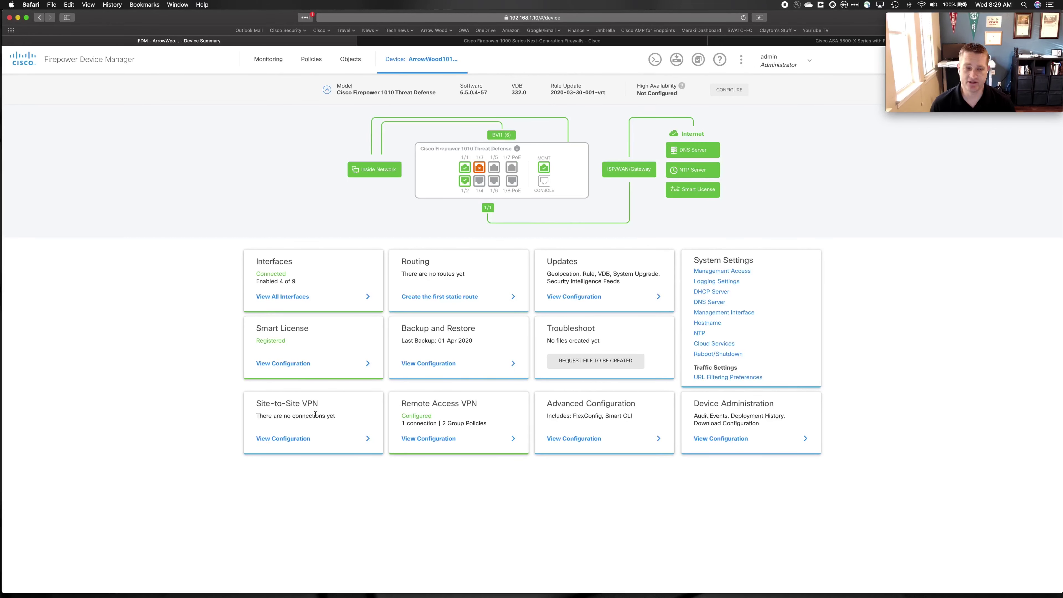
Step: View the Arrow-Wood-vpn connection profile in the Remote Access VPN configuration and return to the device summary
left_click(447, 438)
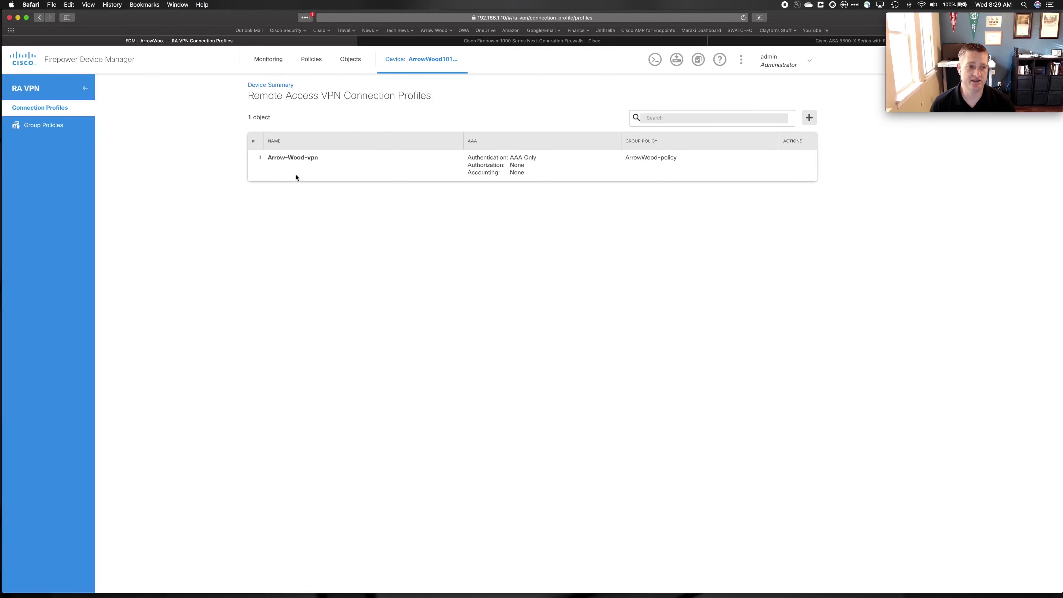
left_click(792, 158)
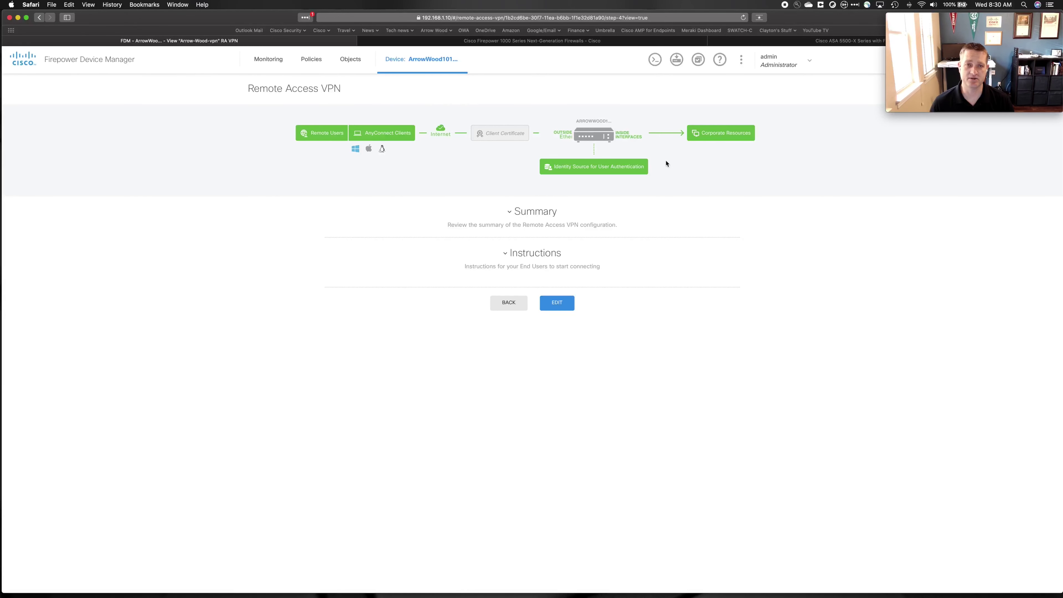
mouse_move(575, 166)
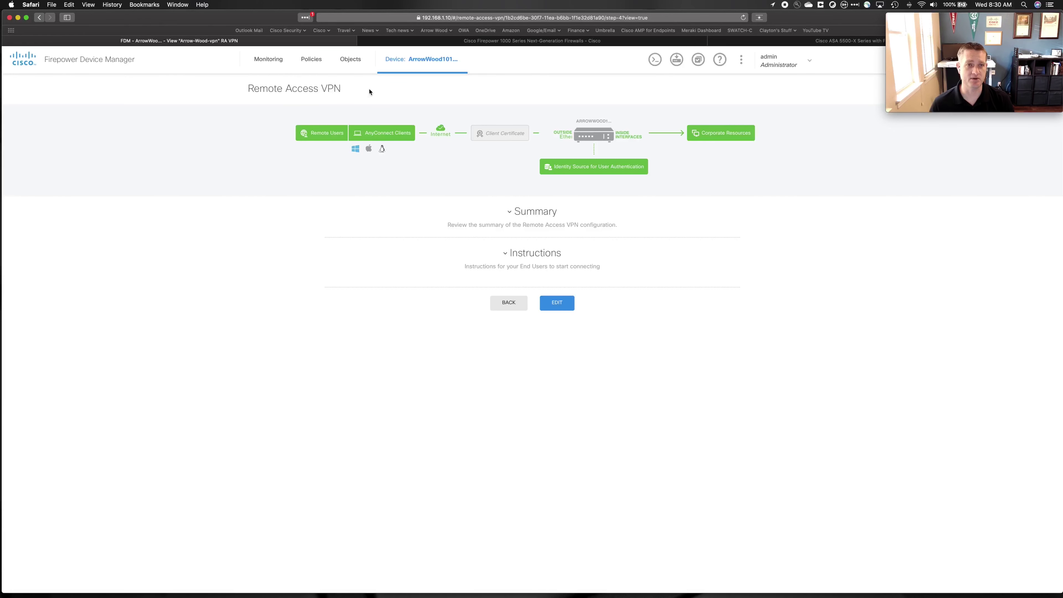
left_click(416, 59)
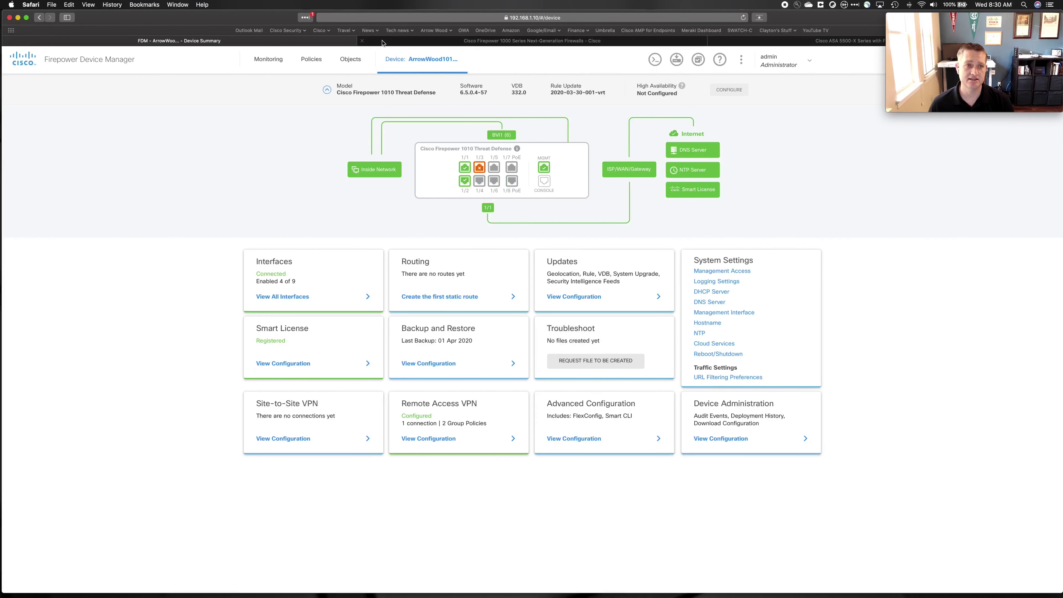
Step: Review the access control rules in the firewall's security policies
left_click(311, 62)
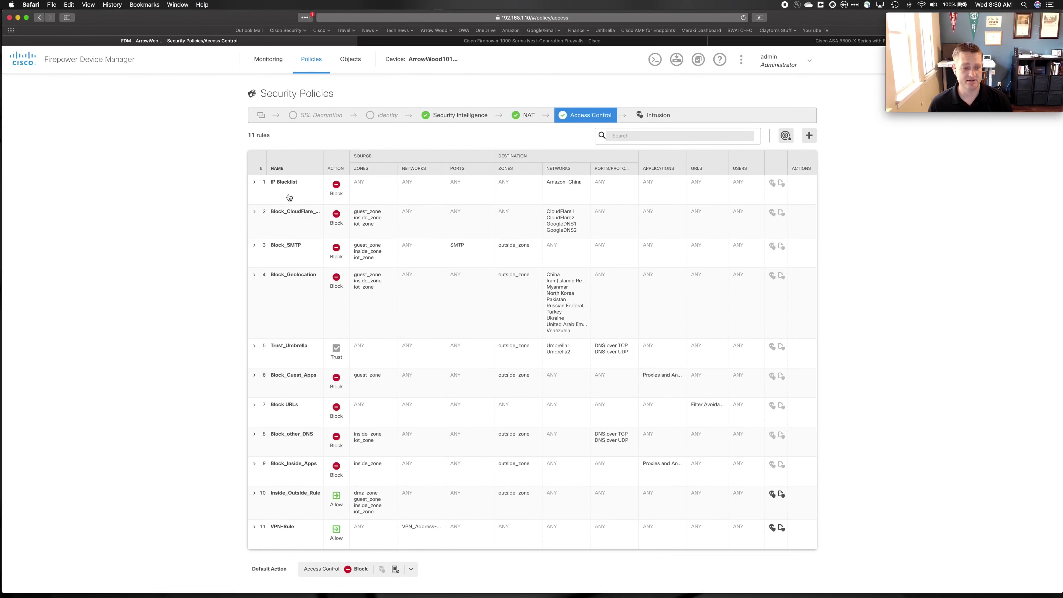
scroll(204, 201, "down", 1)
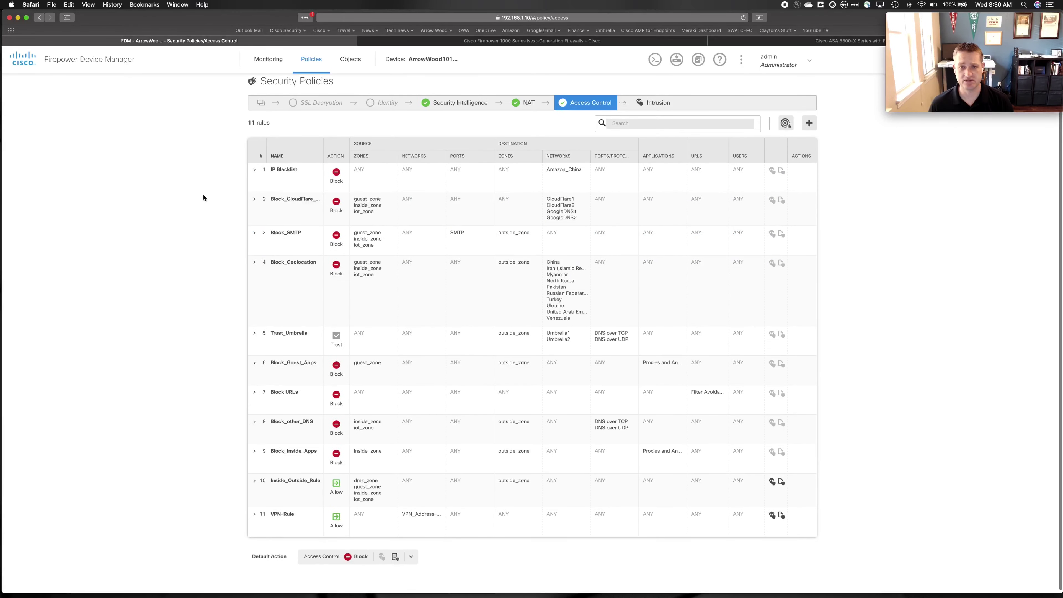
scroll(203, 197, "up", 1)
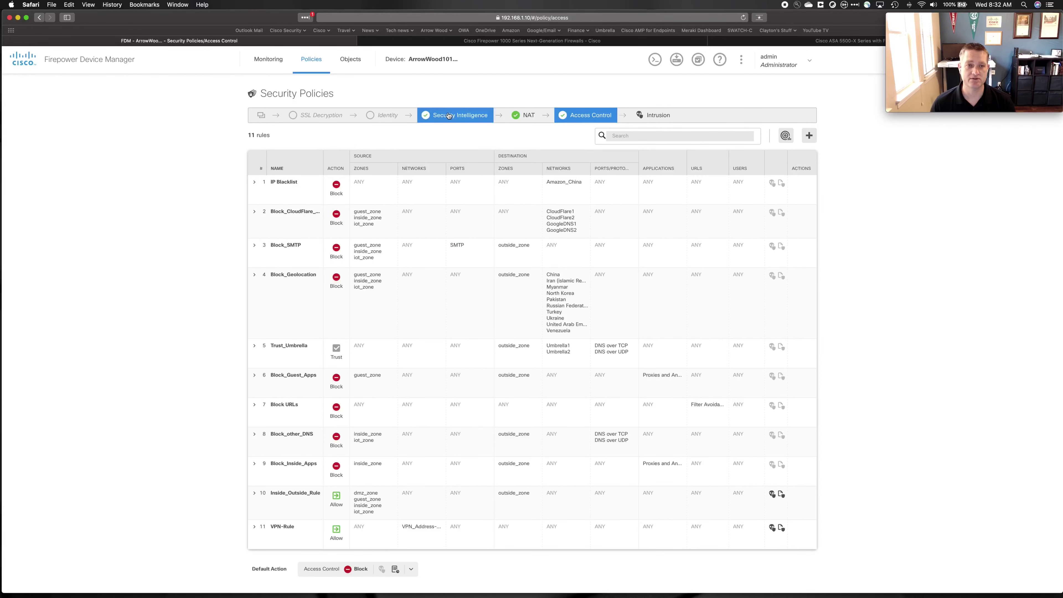
Step: View the Connectivity Over Security intrusion rules and check the intrusion policy assigned to VPN-Rule under access control
left_click(667, 115)
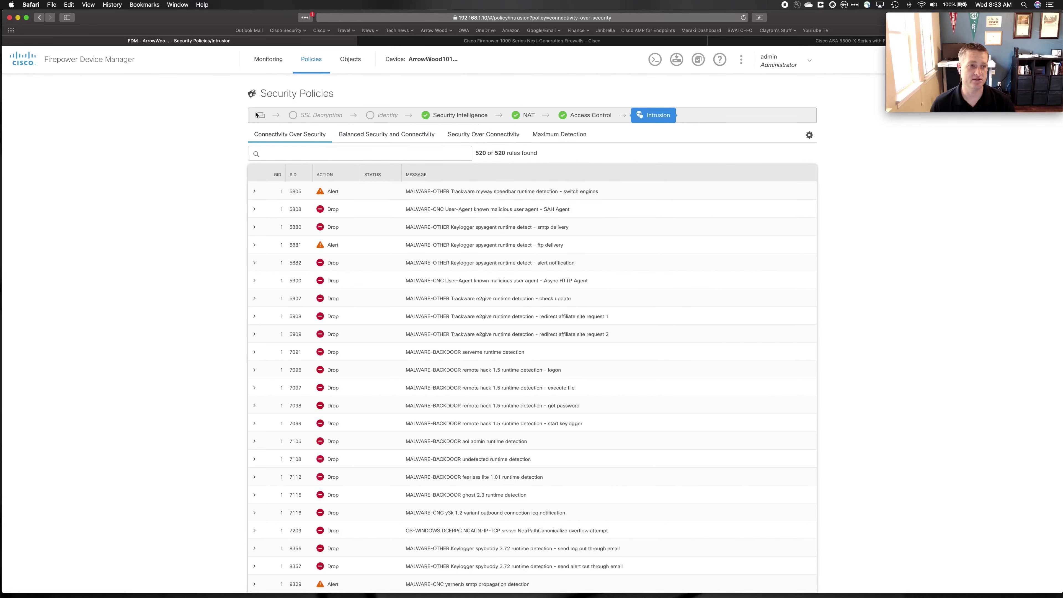
left_click(302, 65)
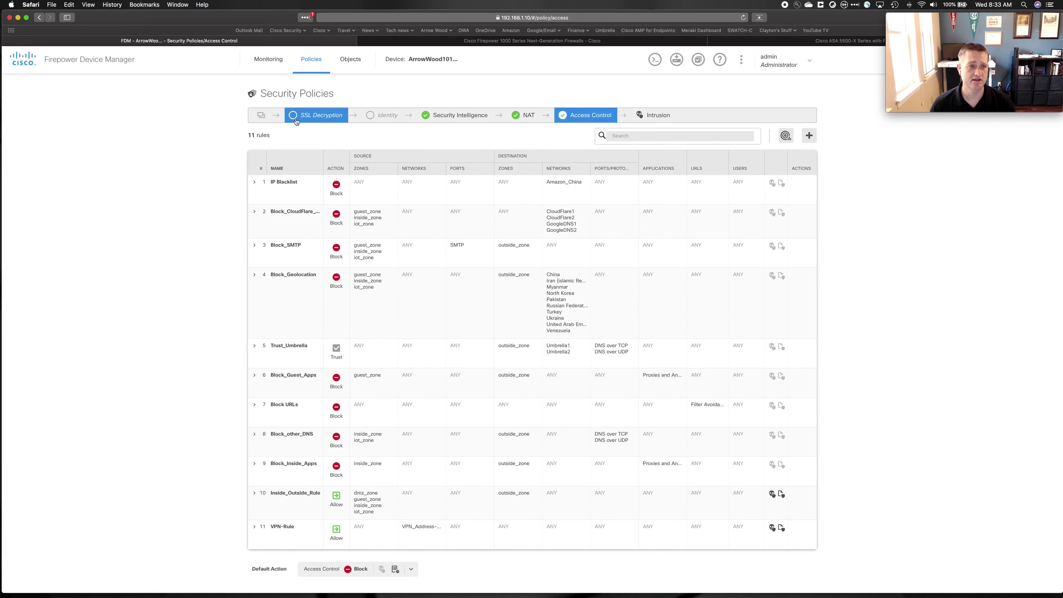
scroll(239, 142, "down", 1)
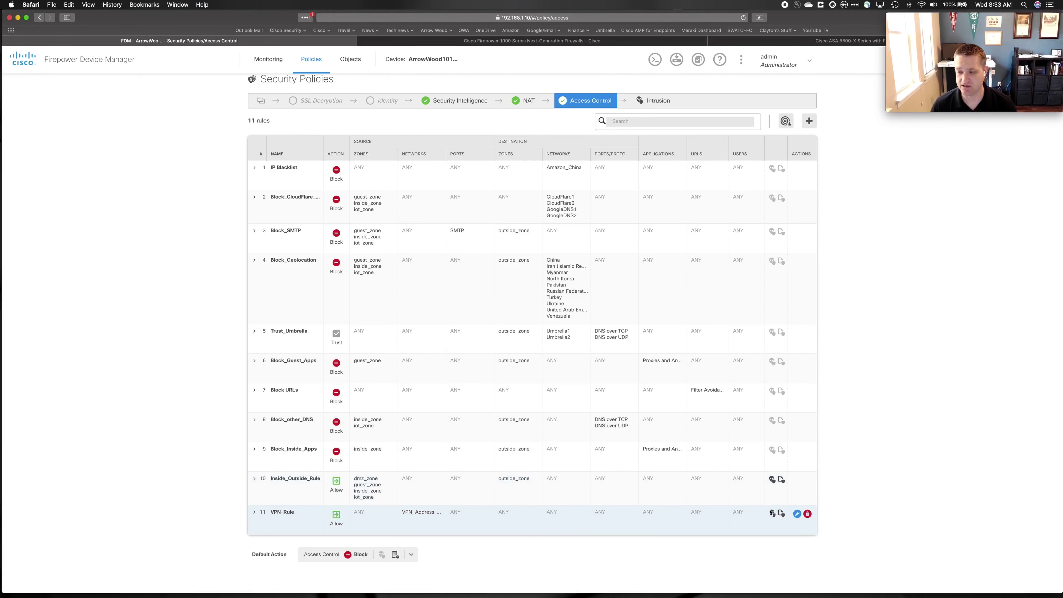
mouse_move(771, 512)
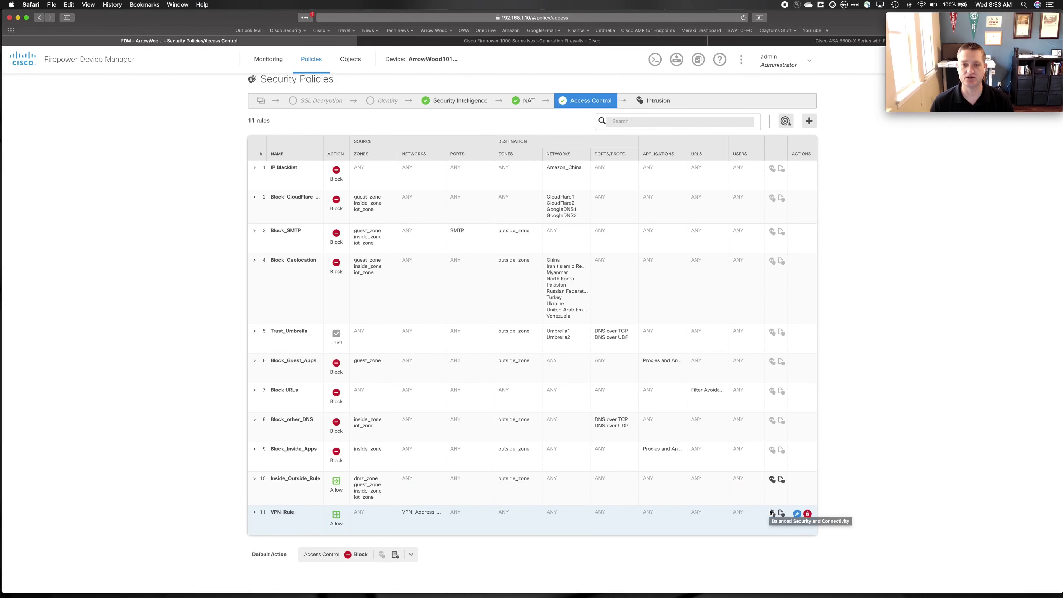
scroll(297, 304, "up", 1)
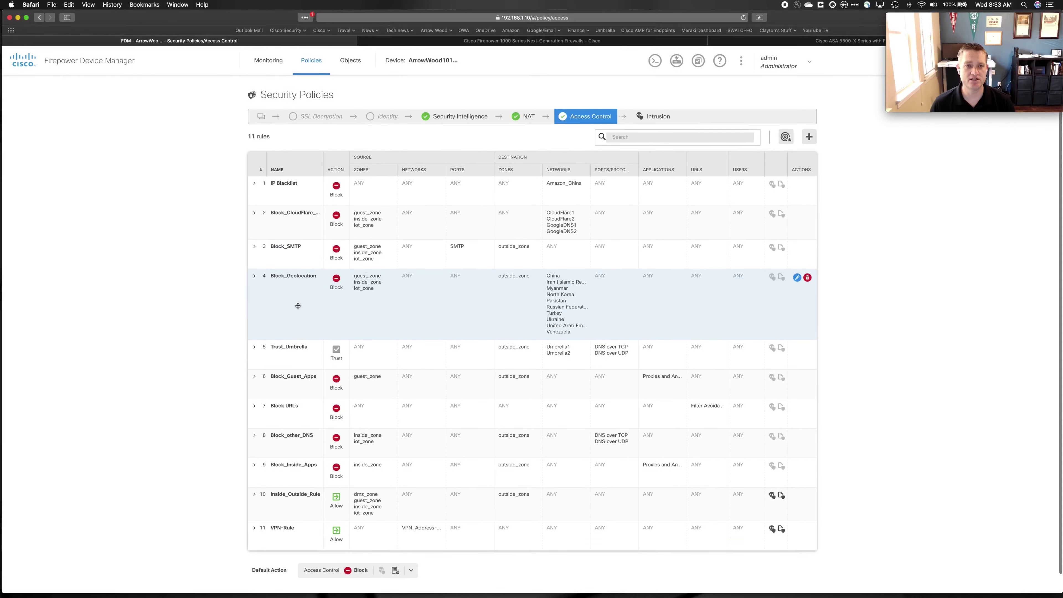
Step: View the System monitoring dashboard for the last 30 minutes and set its time range back to the last 2 weeks
left_click(259, 60)
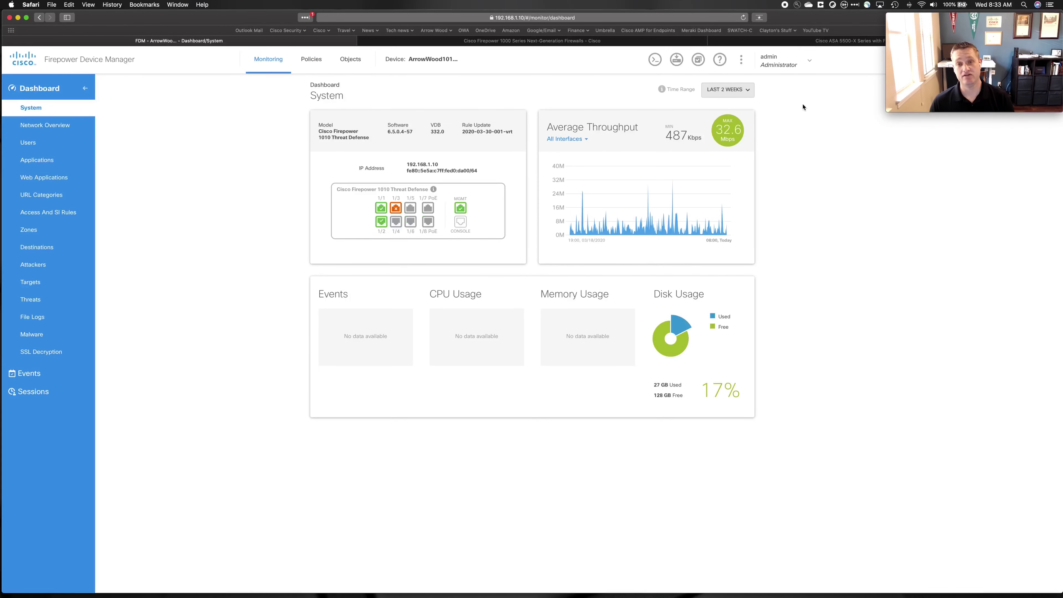
left_click(736, 89)
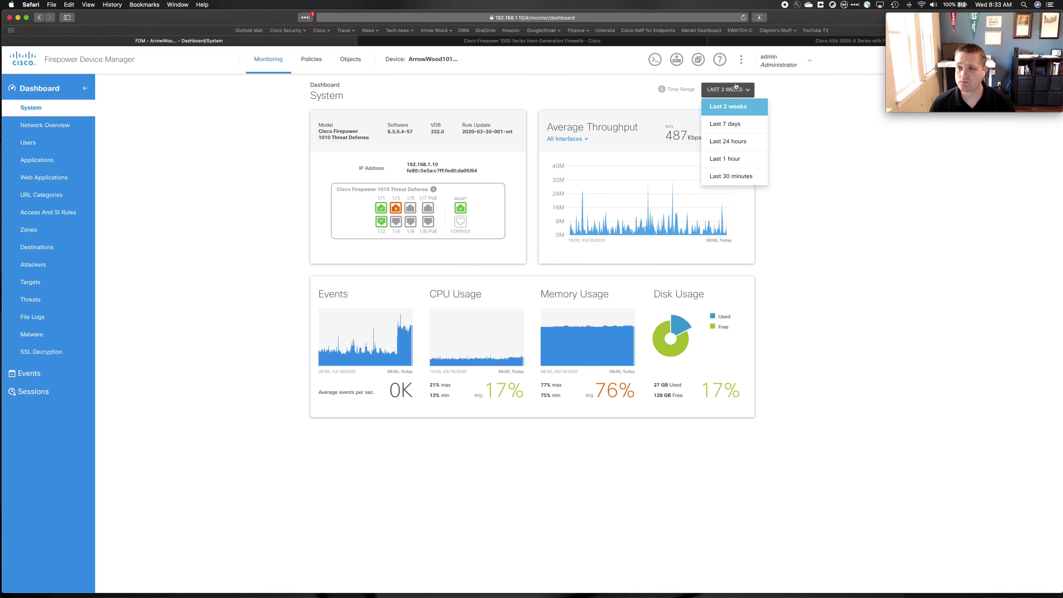
left_click(732, 176)
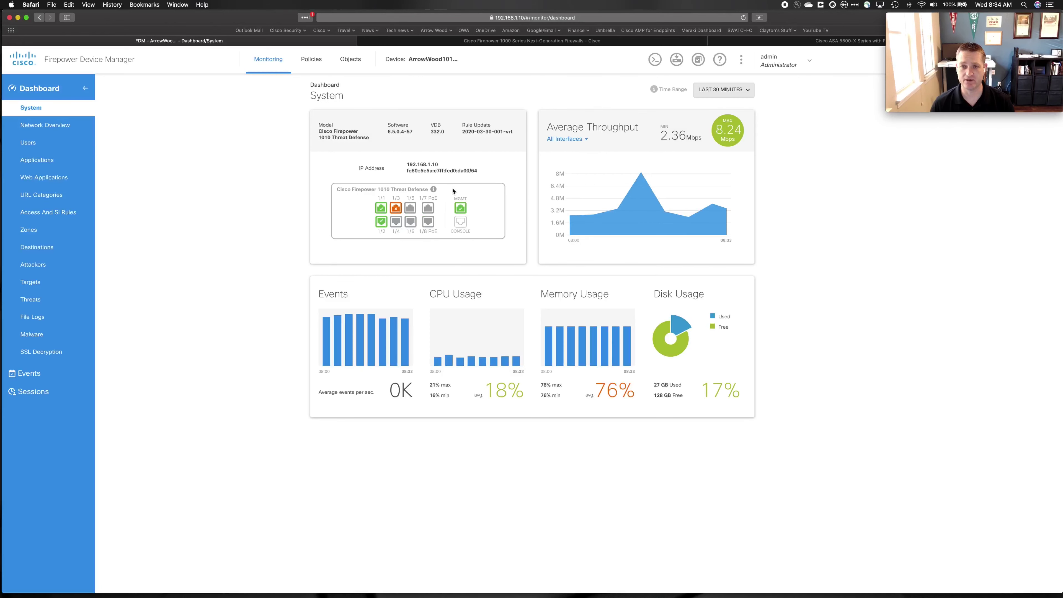
left_click(724, 95)
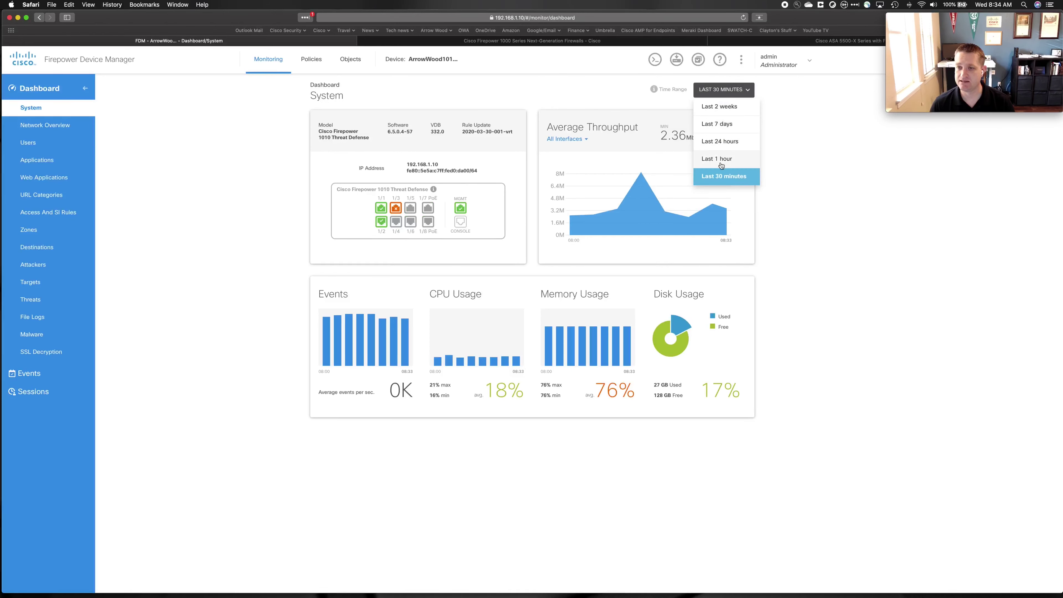
left_click(723, 107)
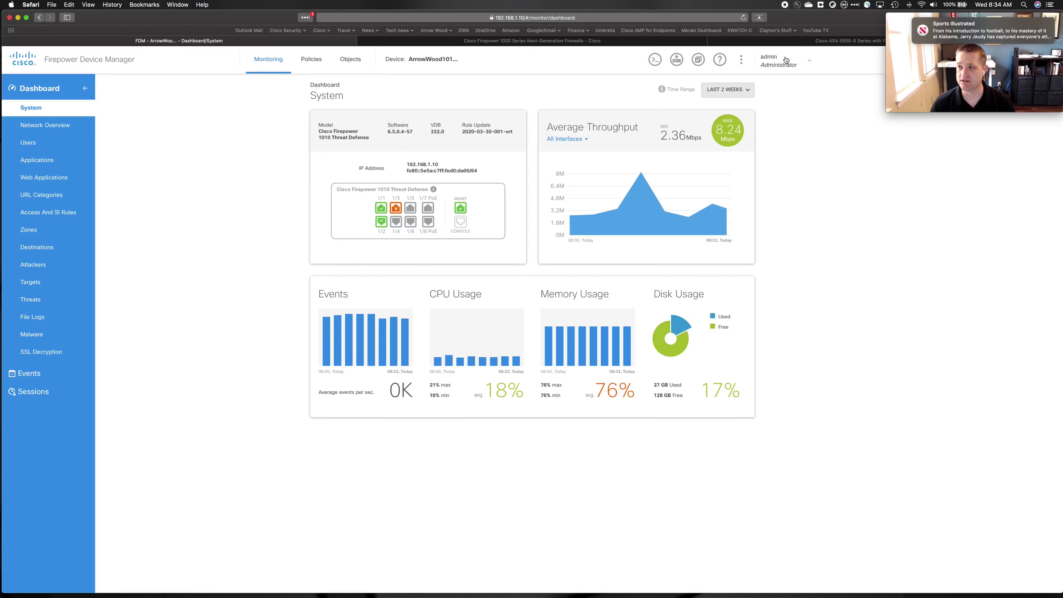
left_click(1048, 6)
left_click(1049, 6)
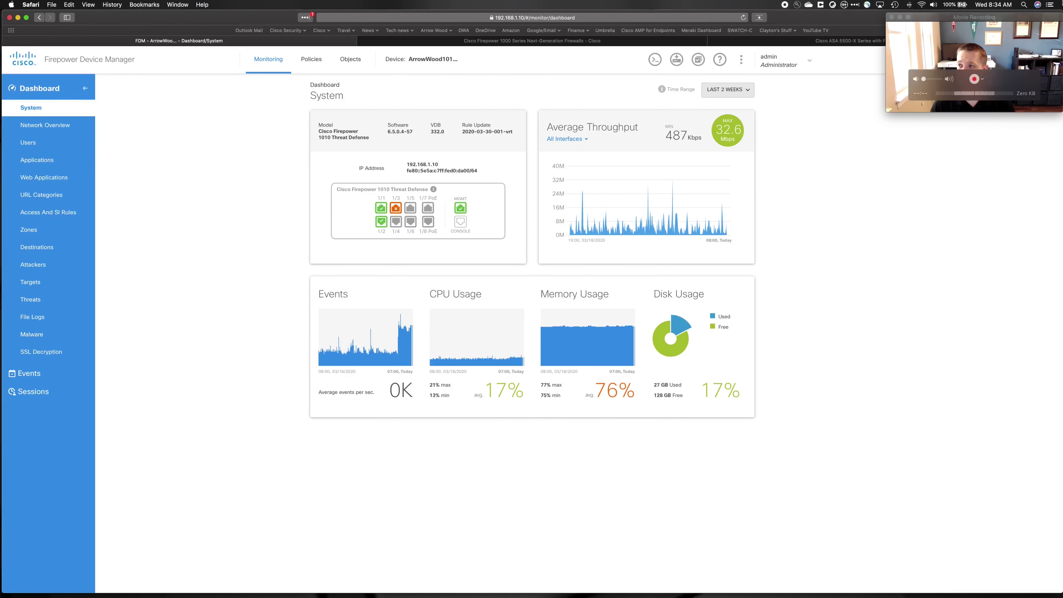
left_click(1051, 5)
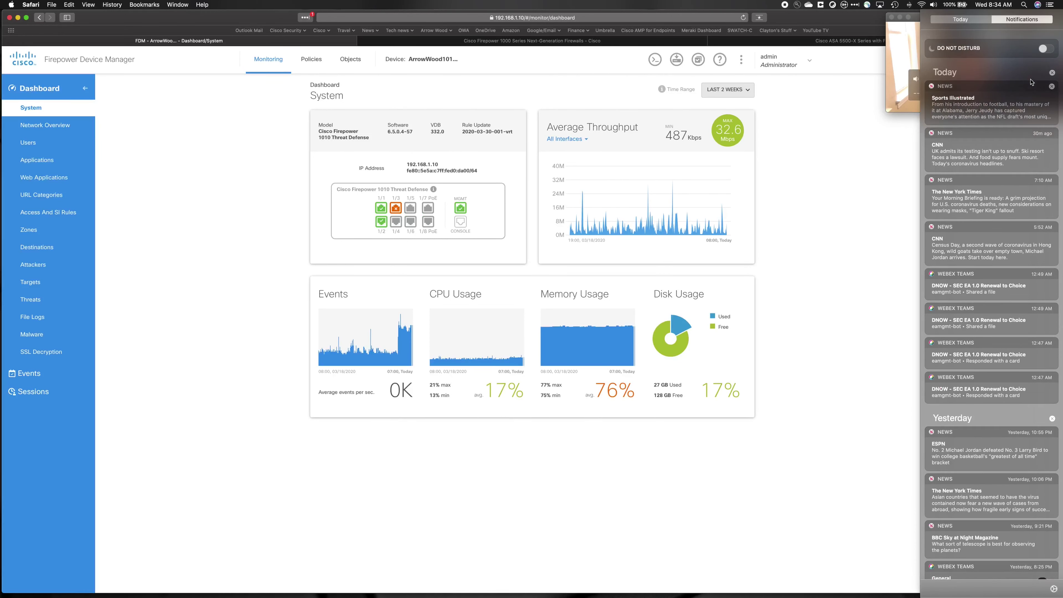
left_click(827, 118)
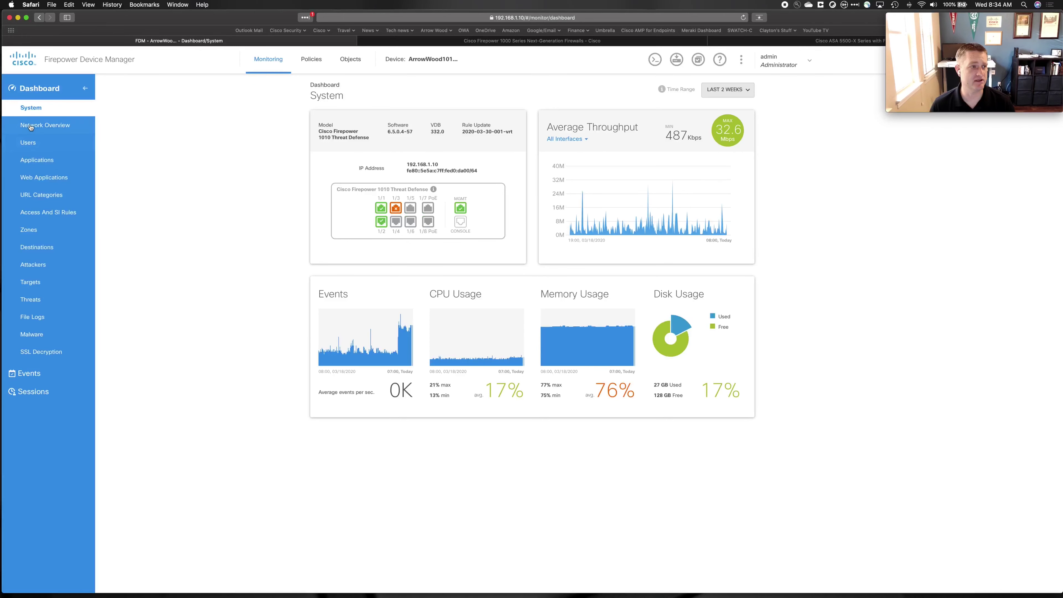
Step: Show the Network Overview dashboard with its time range set to the last 30 days
left_click(30, 126)
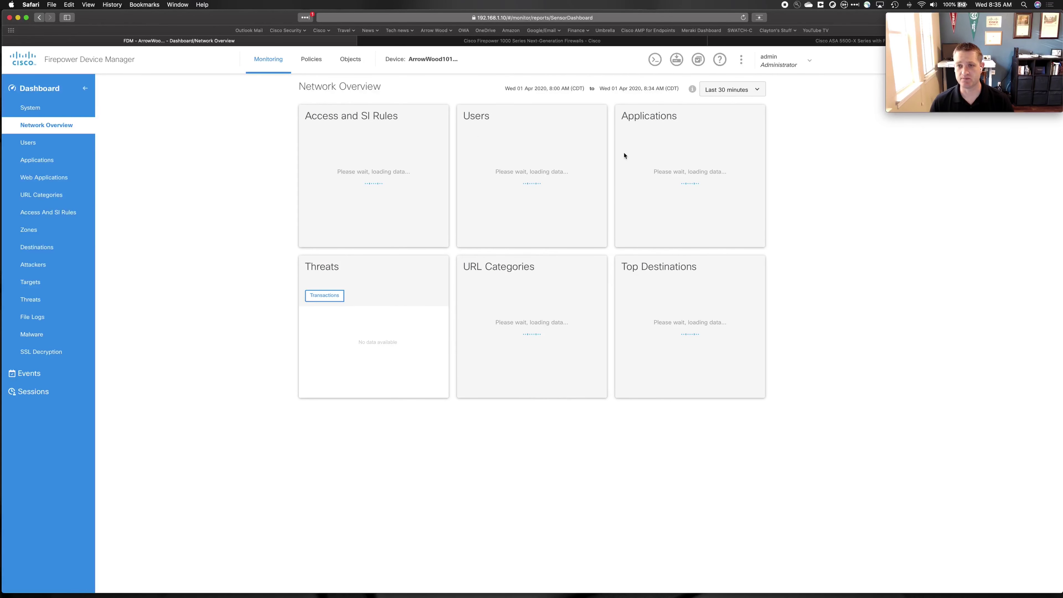
left_click(752, 88)
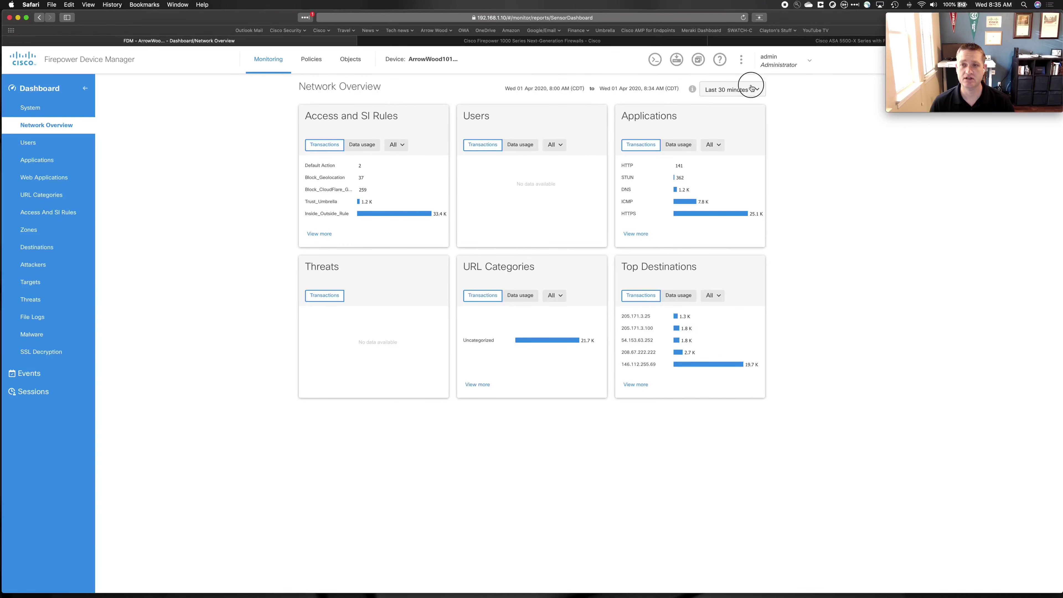
left_click(731, 173)
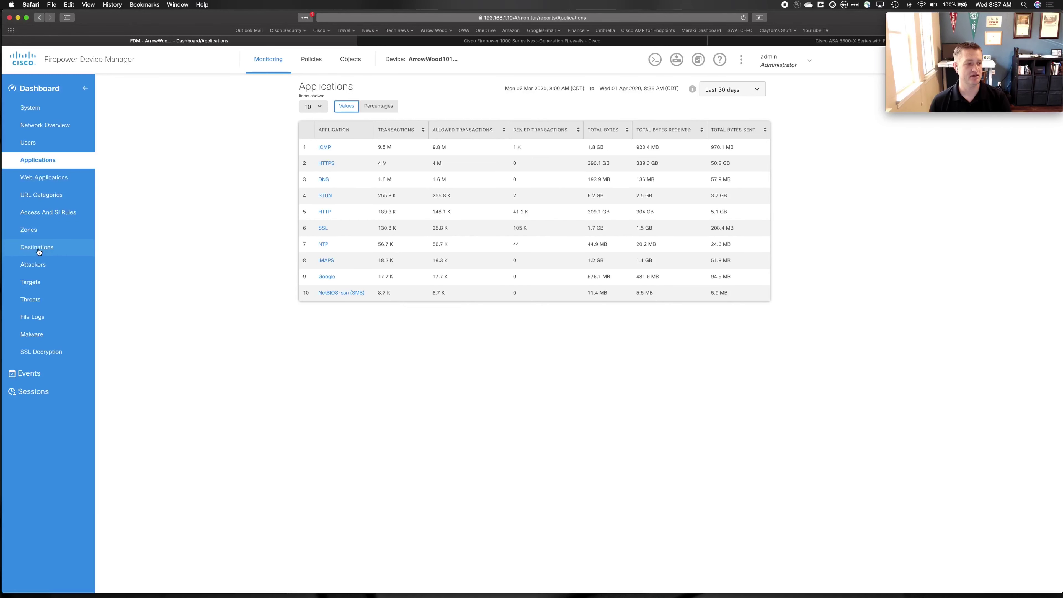
Step: View the Malware report for the last 30 days and return to the device summary
left_click(30, 334)
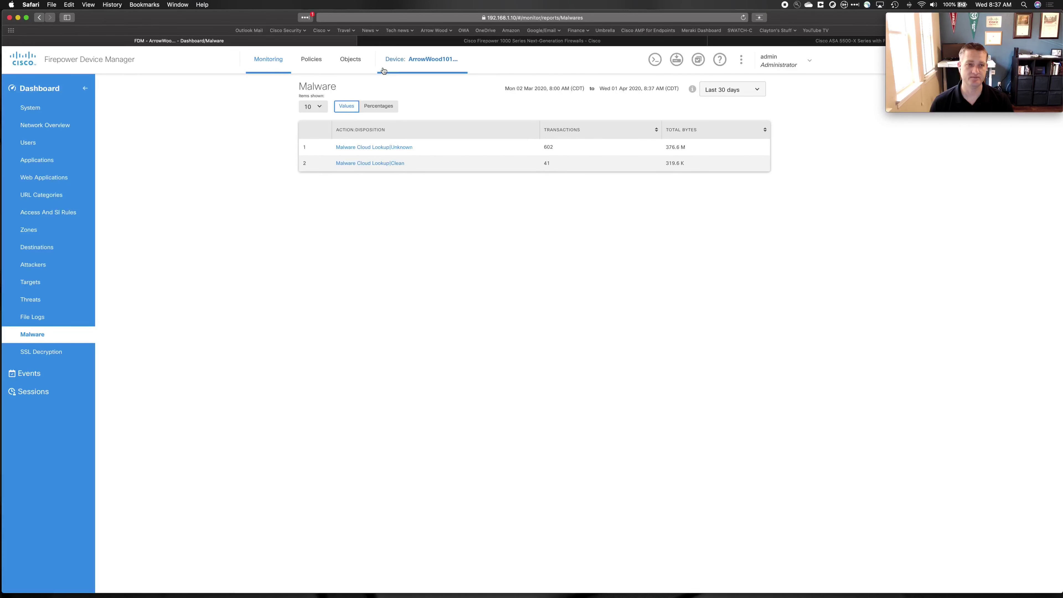
left_click(445, 62)
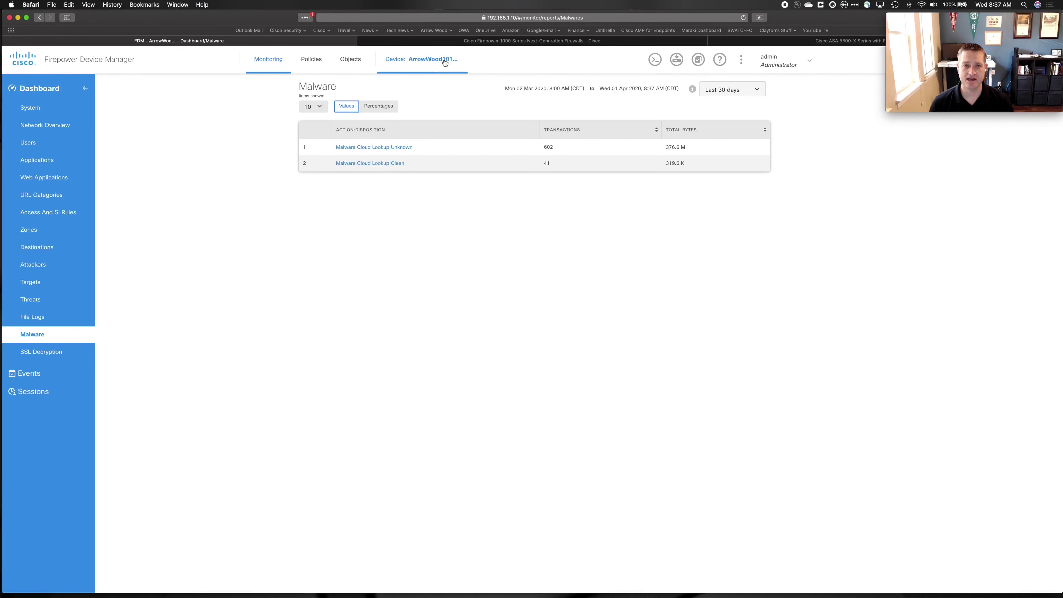